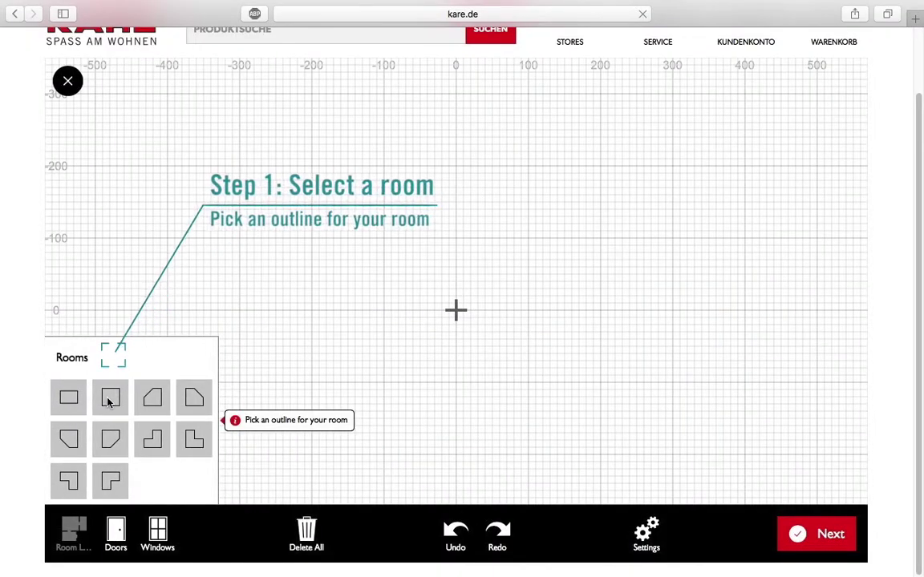
Step: Place a square room and make its top wall 500 cm long in dark grey
{"action": "left_click", "coordinate": [110, 399]}
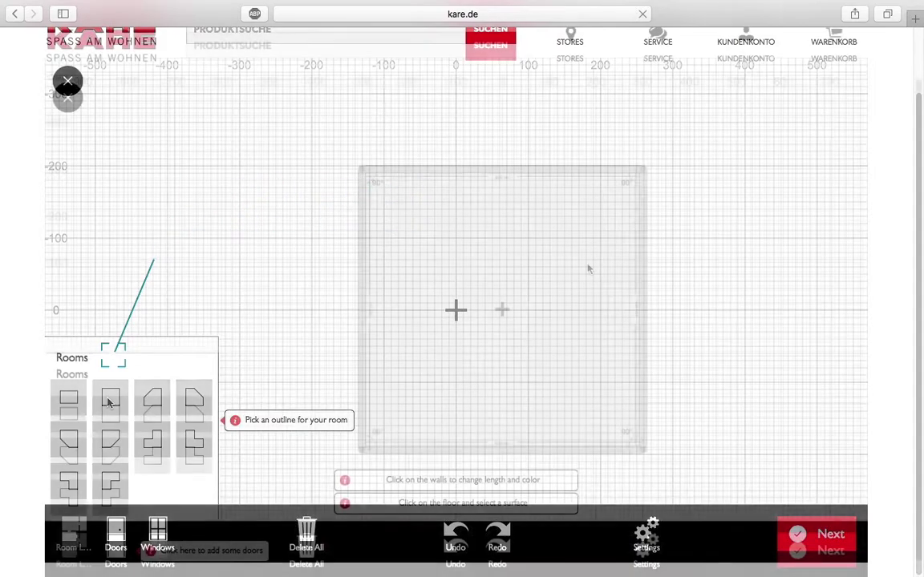
{"action": "left_click", "coordinate": [489, 172]}
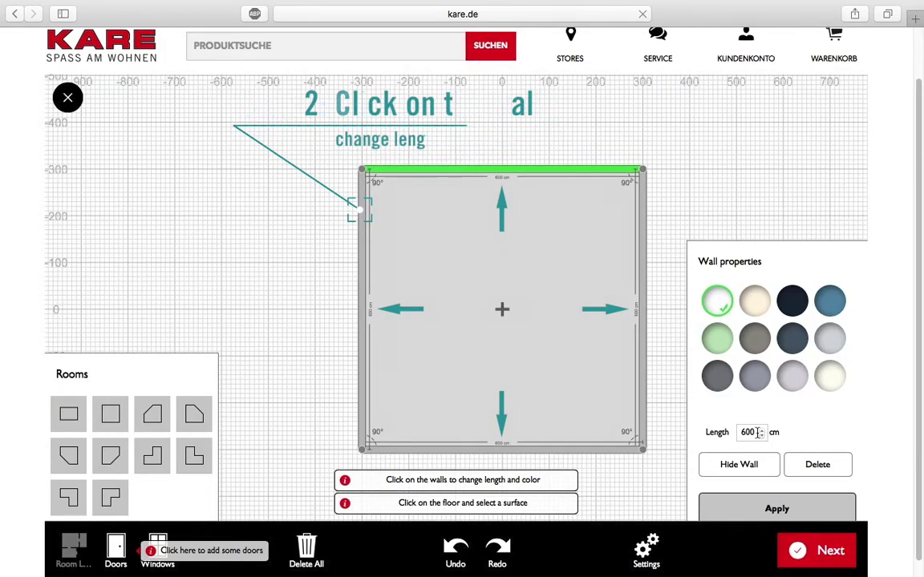
{"action": "double_click", "coordinate": [754, 433]}
{"action": "type", "text": "500"}
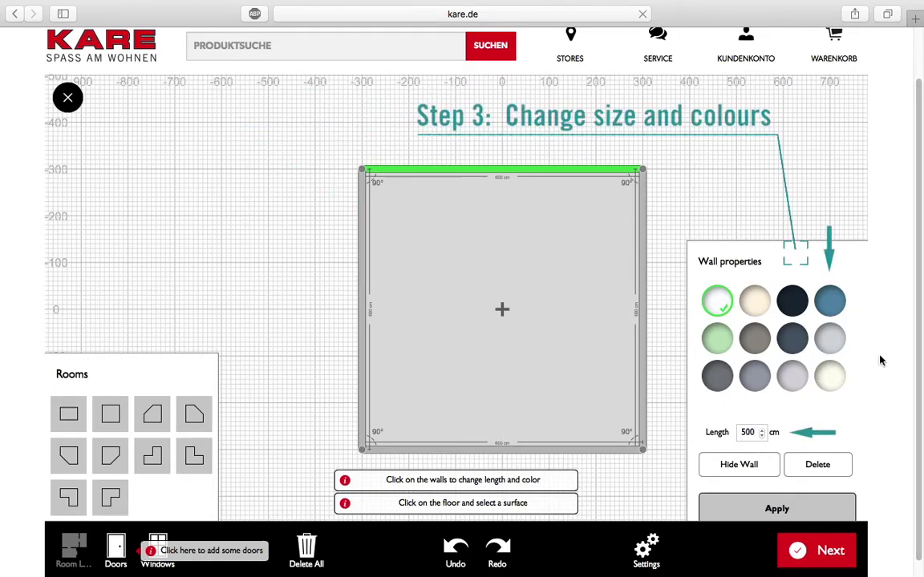
{"action": "left_click", "coordinate": [755, 341]}
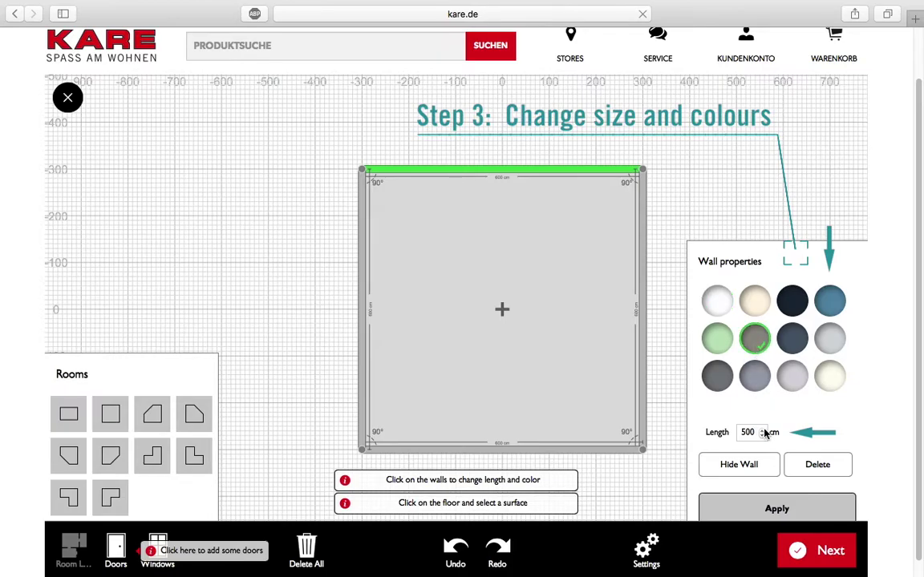
{"action": "left_click", "coordinate": [717, 376]}
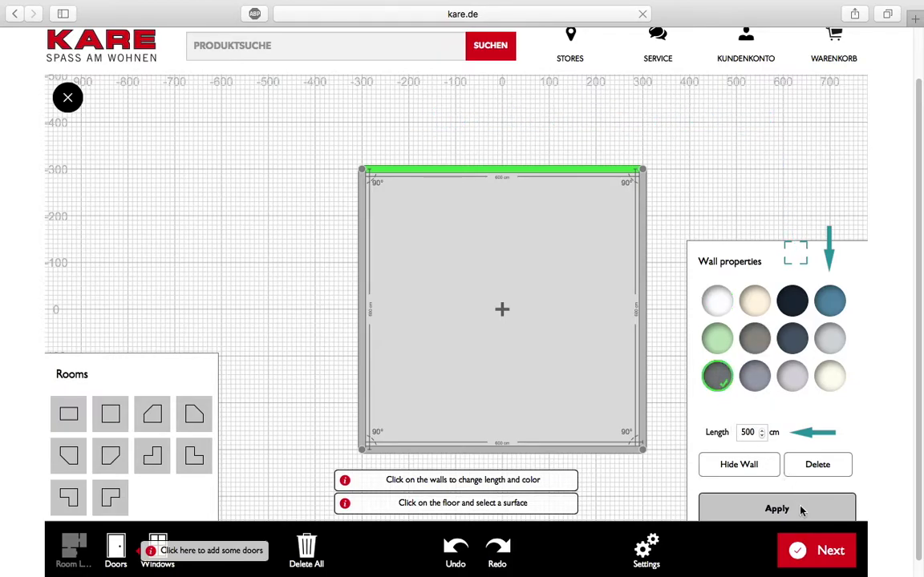
{"action": "left_click", "coordinate": [774, 511]}
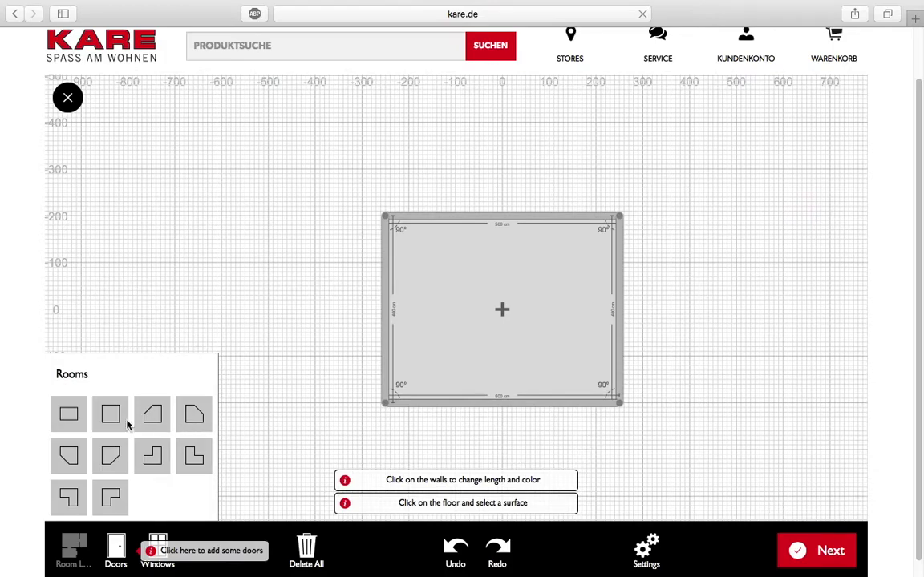
Step: Place a 103 × 211 cm door on the left wall, then undo and redo it
{"action": "left_click", "coordinate": [115, 548]}
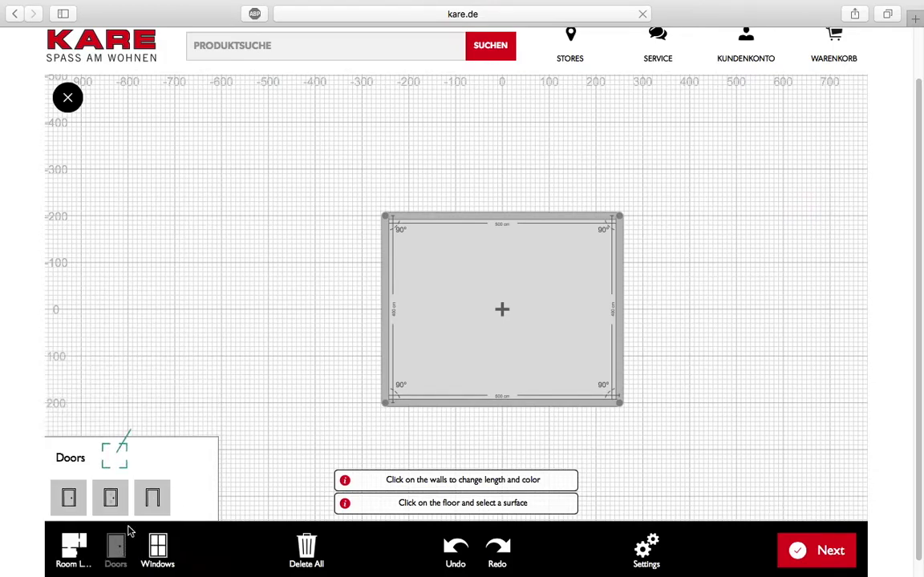
{"action": "left_click_drag", "start_coordinate": [133, 495], "coordinate": [386, 318]}
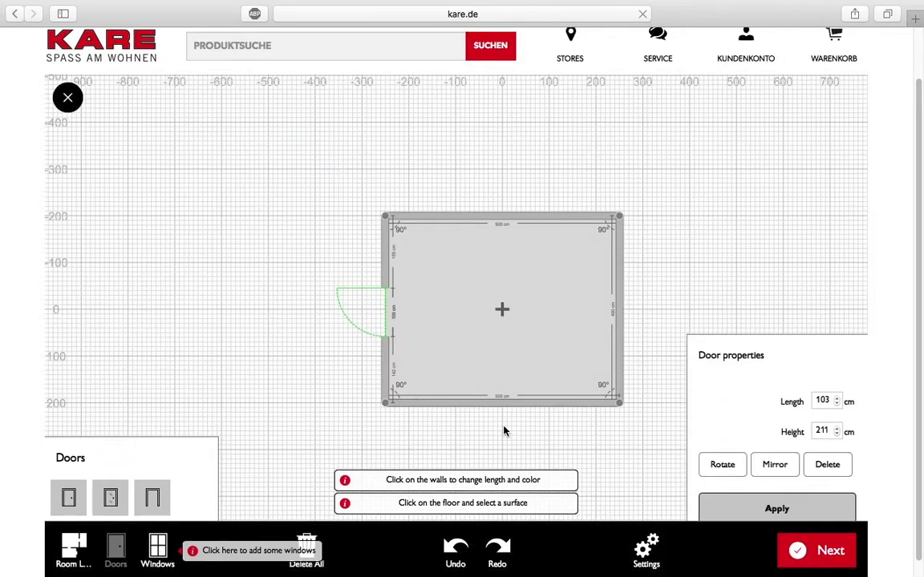
{"action": "left_click", "coordinate": [777, 510]}
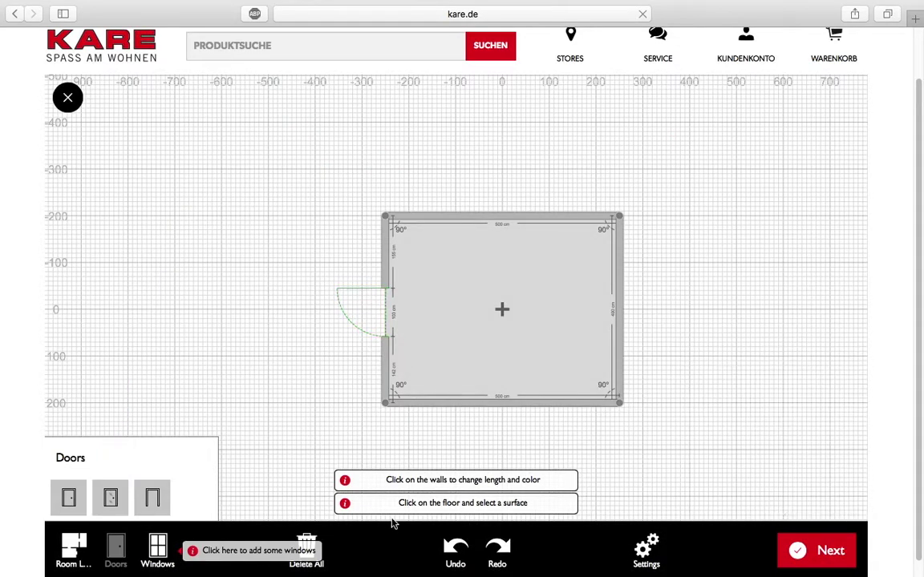
{"action": "left_click", "coordinate": [454, 552]}
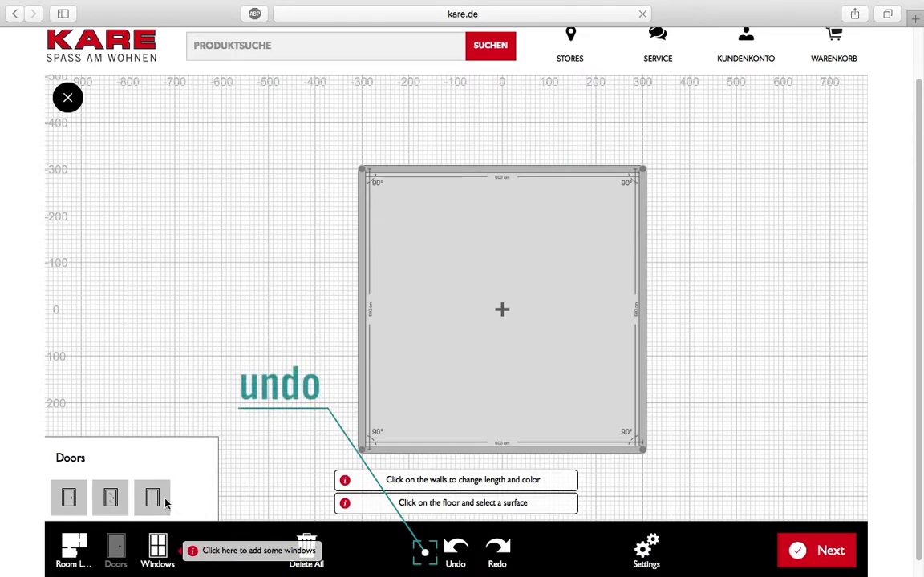
{"action": "left_click", "coordinate": [499, 564]}
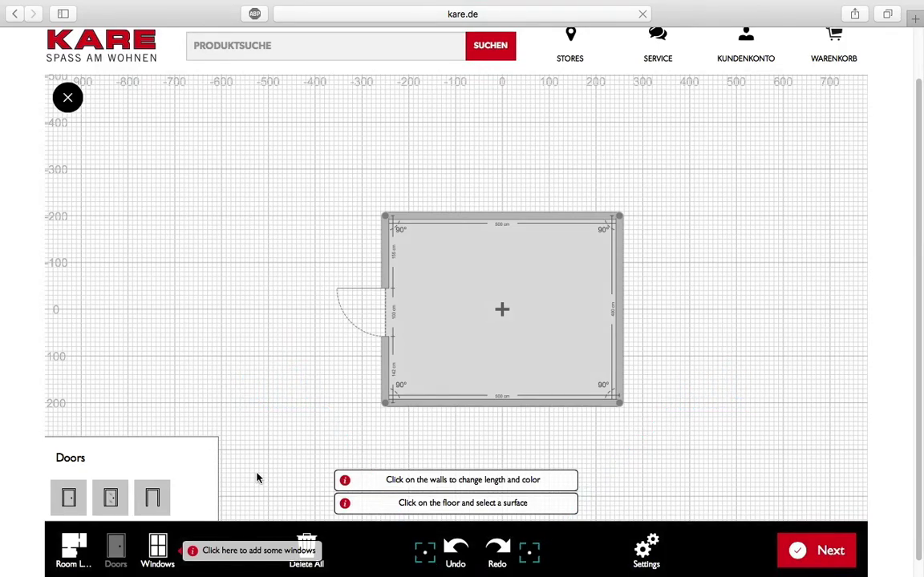
Step: Add a 200 × 121 cm window to the right wall and generate the 3D room
{"action": "left_click", "coordinate": [156, 553]}
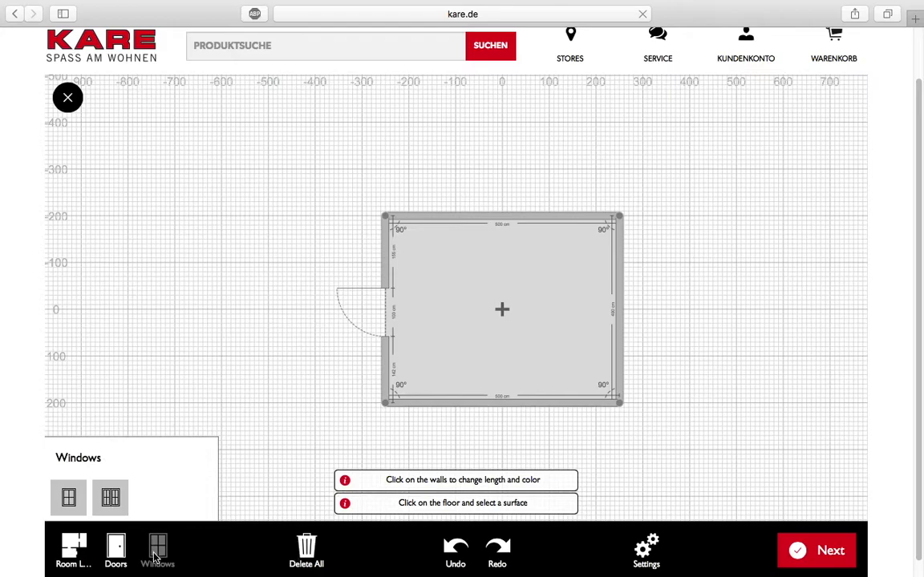
{"action": "left_click_drag", "start_coordinate": [69, 498], "coordinate": [626, 319]}
{"action": "left_click", "coordinate": [626, 317]}
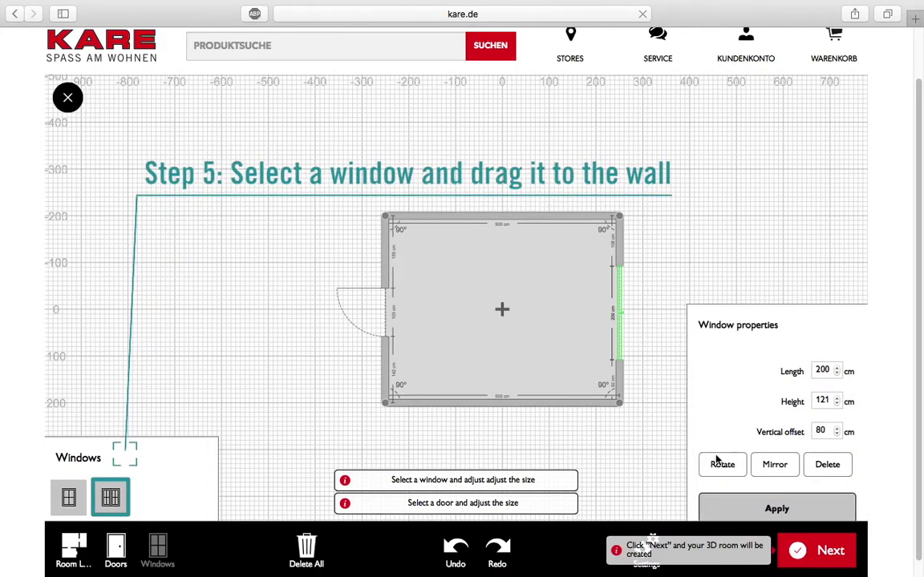
{"action": "left_click", "coordinate": [764, 510]}
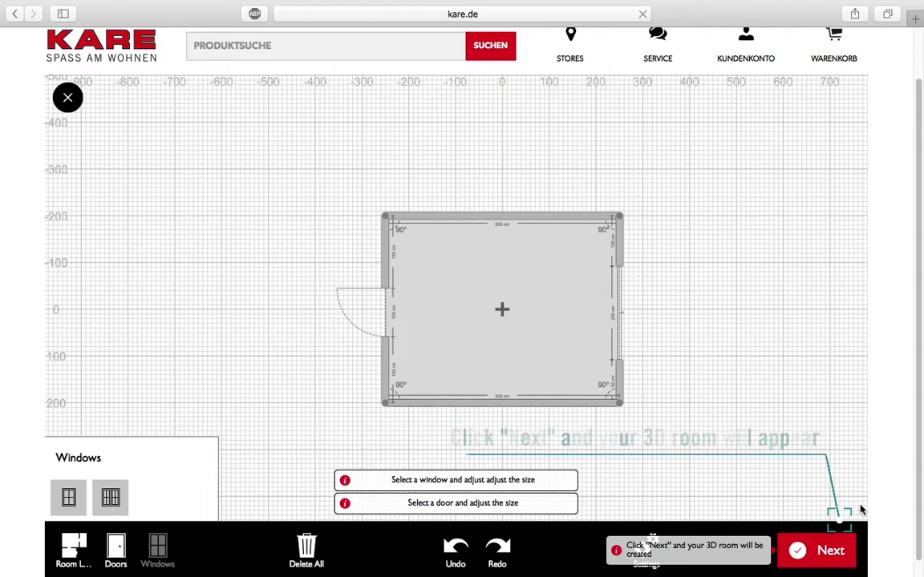
{"action": "left_click", "coordinate": [825, 552]}
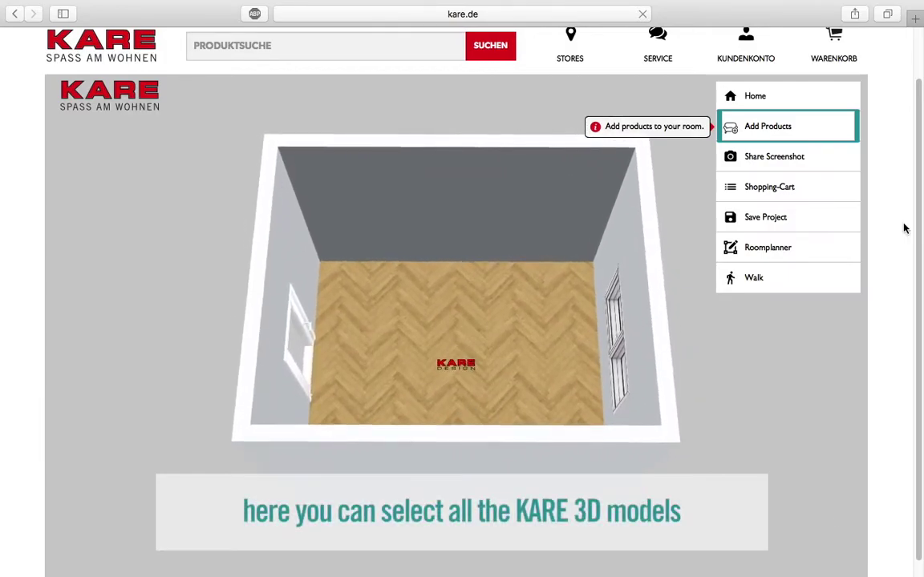
Step: Insert the Sofa Purple Rain 2-Seater from Furniture > Sofas & Couches
{"action": "left_click", "coordinate": [768, 129]}
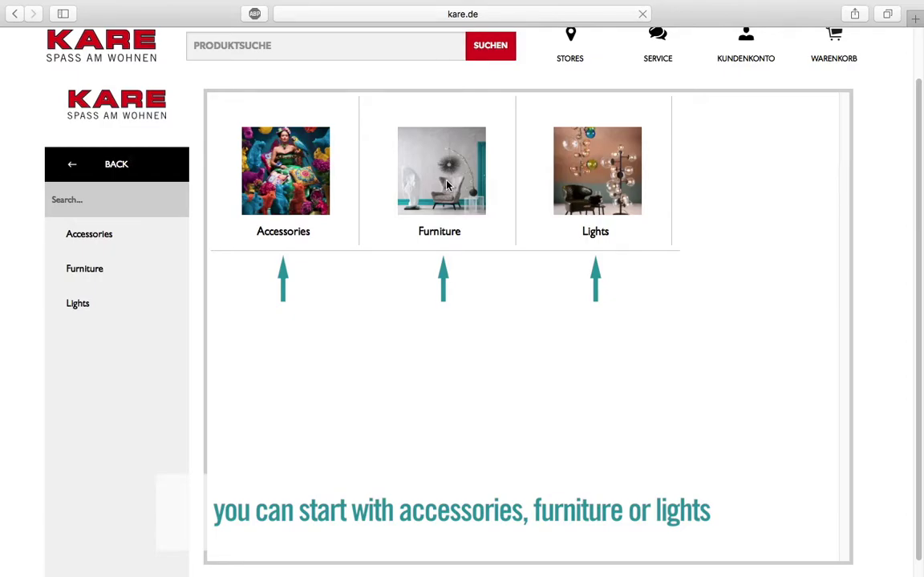
{"action": "left_click", "coordinate": [447, 185]}
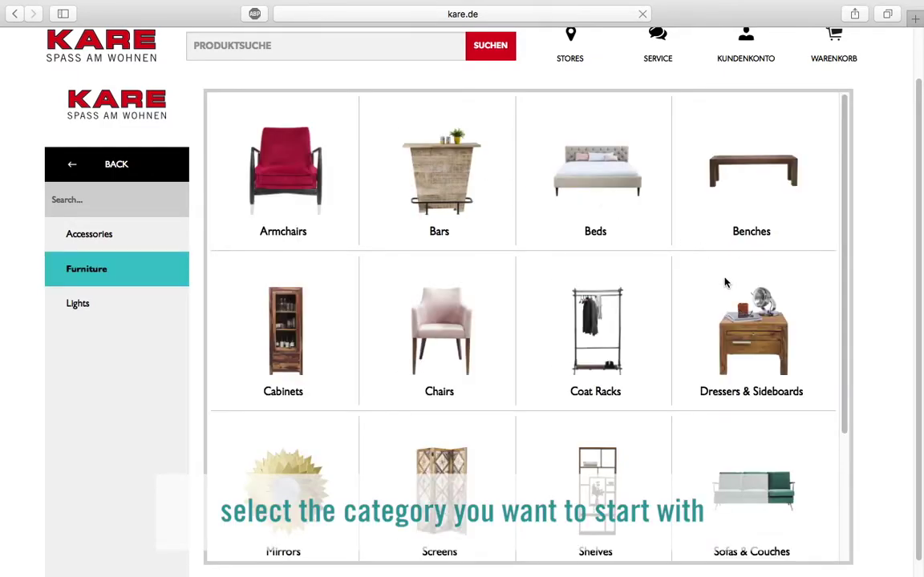
{"action": "scroll", "coordinate": [756, 424], "scroll_direction": "down", "scroll_amount": 1}
{"action": "left_click", "coordinate": [755, 425]}
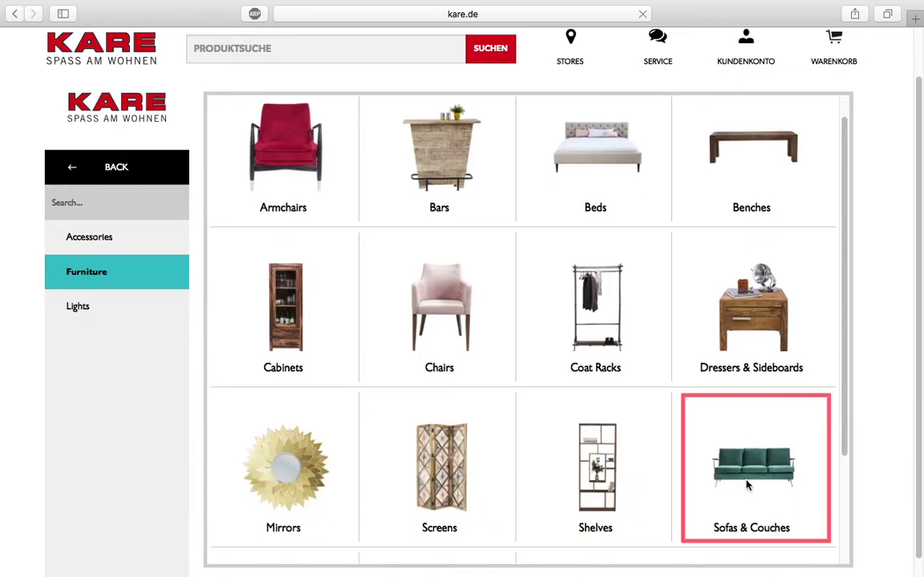
{"action": "scroll", "coordinate": [557, 257], "scroll_direction": "down", "scroll_amount": 3}
{"action": "scroll", "coordinate": [551, 295], "scroll_direction": "down", "scroll_amount": 15}
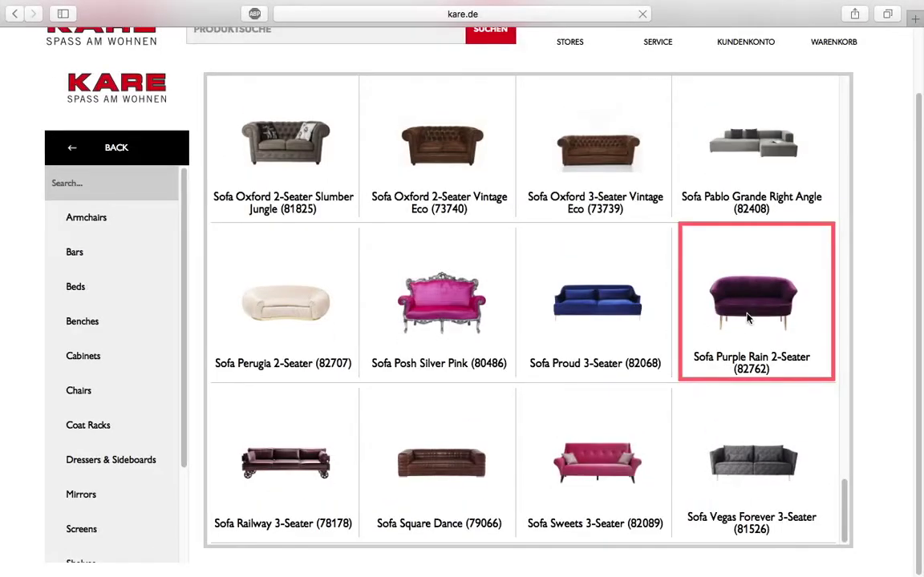
{"action": "left_click", "coordinate": [747, 315]}
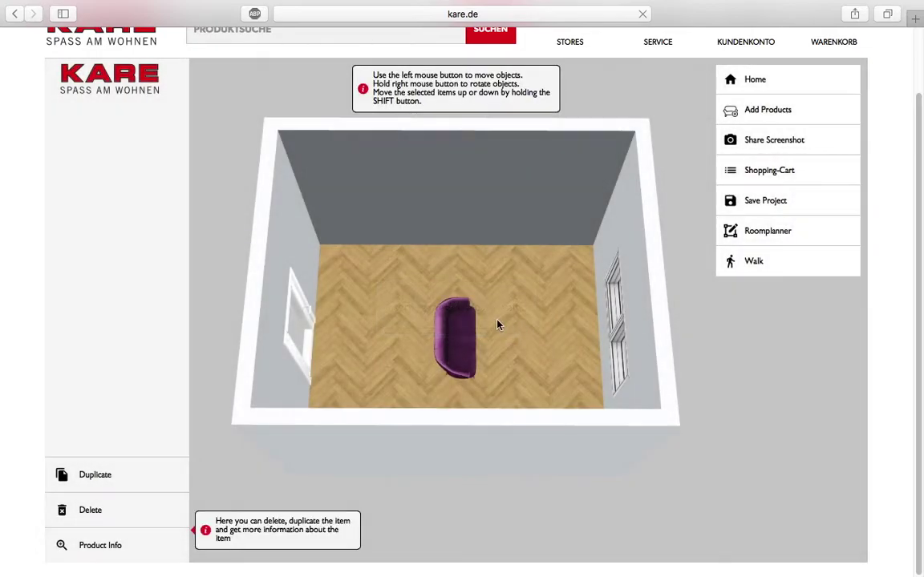
Step: Rotate the sofa to face forward and move it against the back wall
{"action": "right_click_drag", "start_coordinate": [466, 330], "coordinate": [353, 316]}
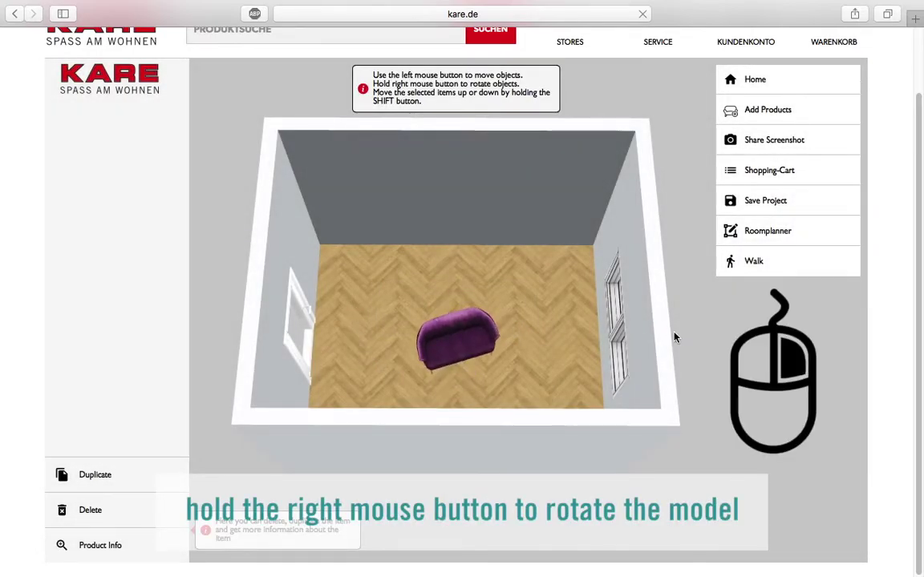
{"action": "right_click_drag", "start_coordinate": [468, 333], "coordinate": [433, 357]}
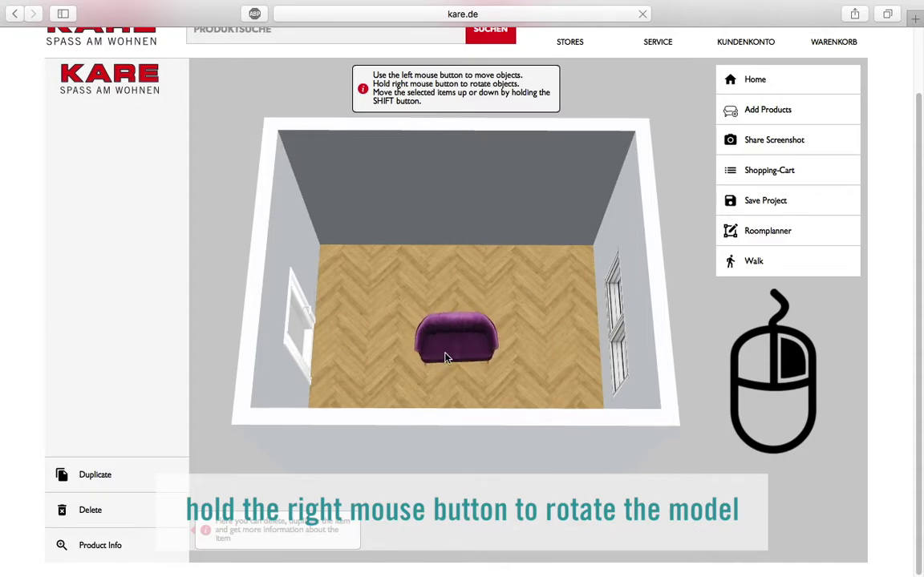
{"action": "left_click_drag", "start_coordinate": [452, 354], "coordinate": [479, 254]}
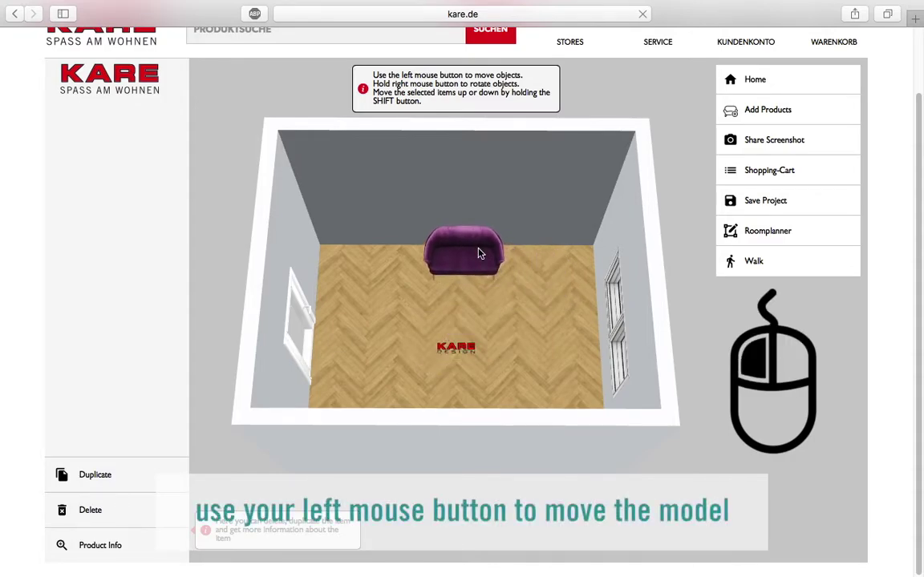
Step: Add a purple armchair from the Furniture catalogue and set it beside the sofa
{"action": "left_click", "coordinate": [752, 112]}
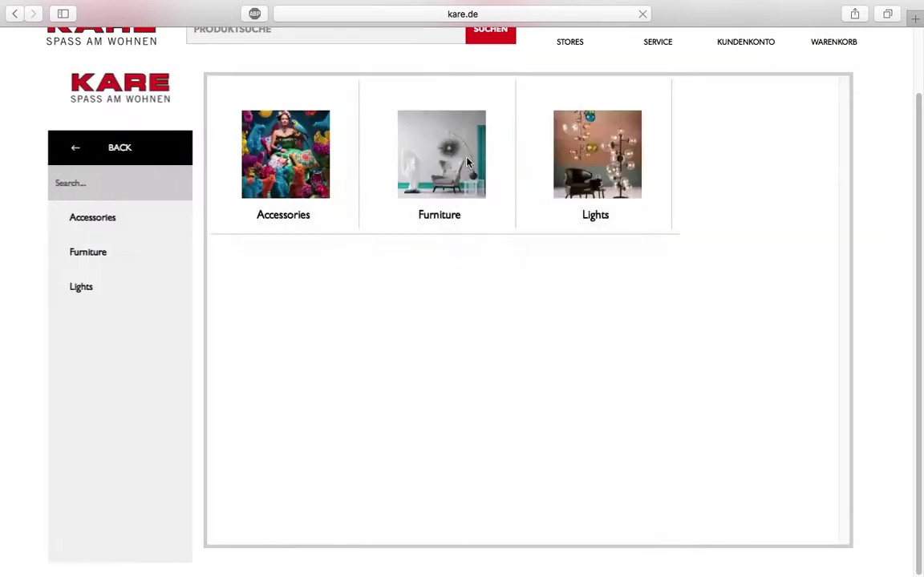
{"action": "left_click", "coordinate": [433, 160]}
{"action": "left_click", "coordinate": [310, 166]}
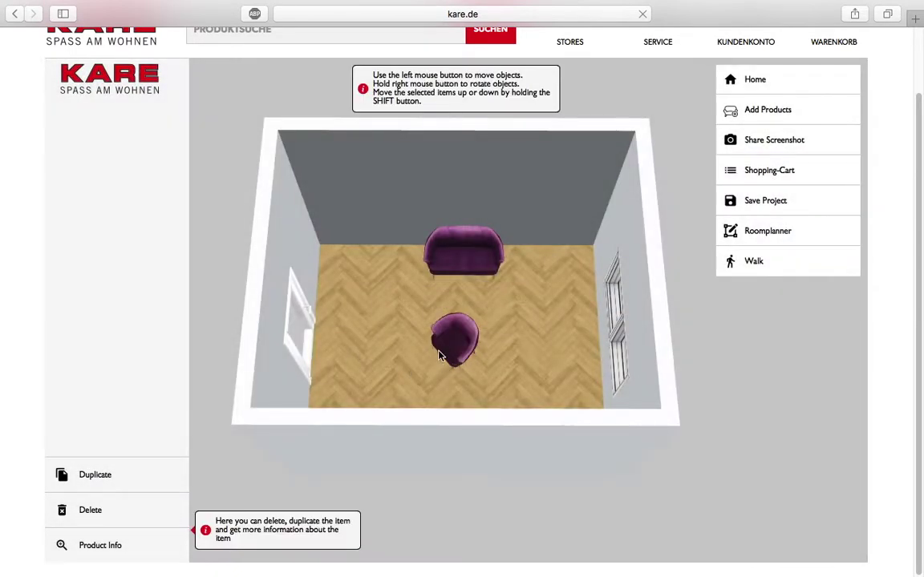
{"action": "left_click_drag", "start_coordinate": [455, 336], "coordinate": [405, 302]}
Step: Duplicate the armchair, centre the rug under the seating and delete the white tables
{"action": "left_click", "coordinate": [82, 476]}
{"action": "left_click_drag", "start_coordinate": [542, 309], "coordinate": [540, 300]}
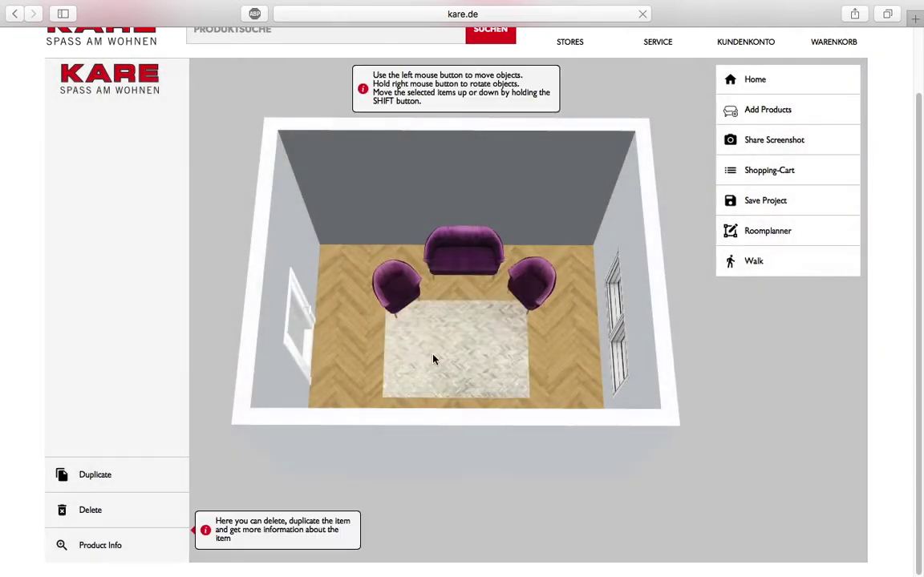
{"action": "left_click_drag", "start_coordinate": [433, 359], "coordinate": [444, 330]}
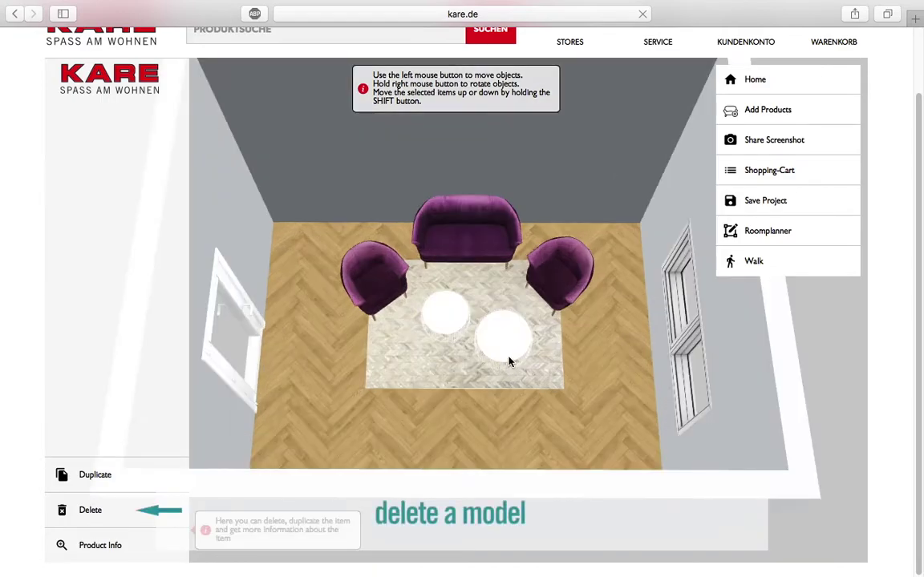
{"action": "left_click", "coordinate": [87, 517]}
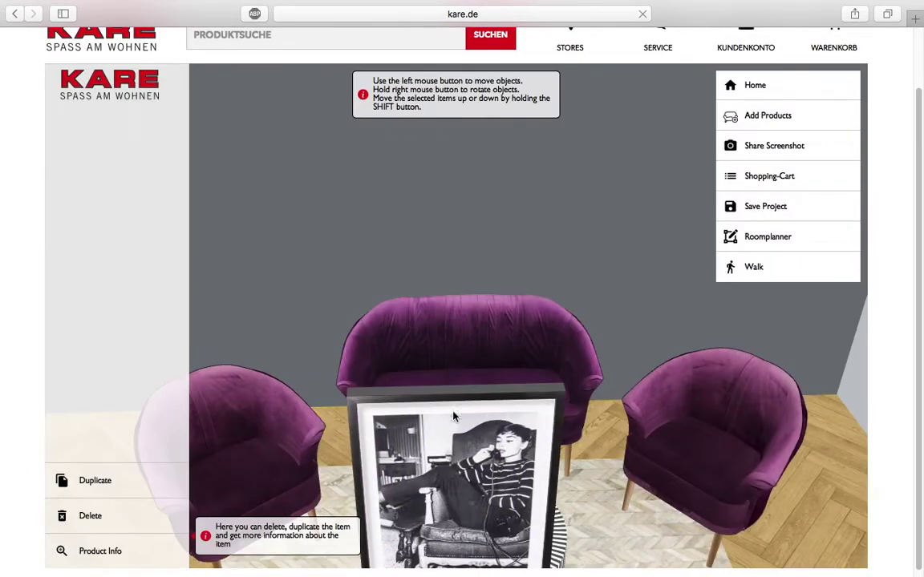
Step: Hang two framed pictures and add the Turtle Gold figurine beside the sofa
{"action": "left_click_drag", "start_coordinate": [453, 416], "coordinate": [531, 259], "text": "shift"}
{"action": "left_click_drag", "start_coordinate": [457, 549], "coordinate": [372, 228], "text": "shift"}
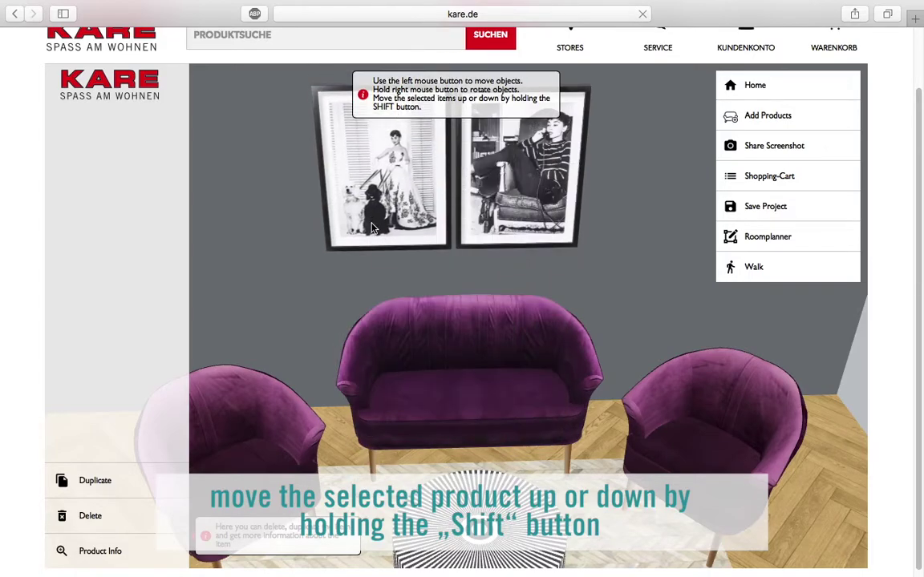
{"action": "left_click", "coordinate": [714, 114]}
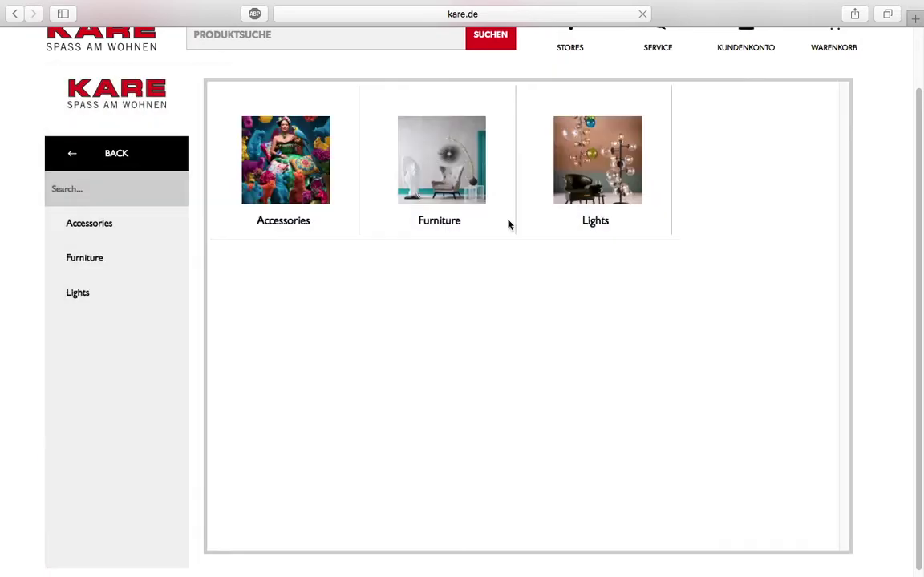
{"action": "left_click", "coordinate": [285, 164]}
{"action": "left_click", "coordinate": [608, 202]}
{"action": "left_click", "coordinate": [285, 184]}
{"action": "scroll", "coordinate": [357, 327], "scroll_direction": "down", "scroll_amount": 20}
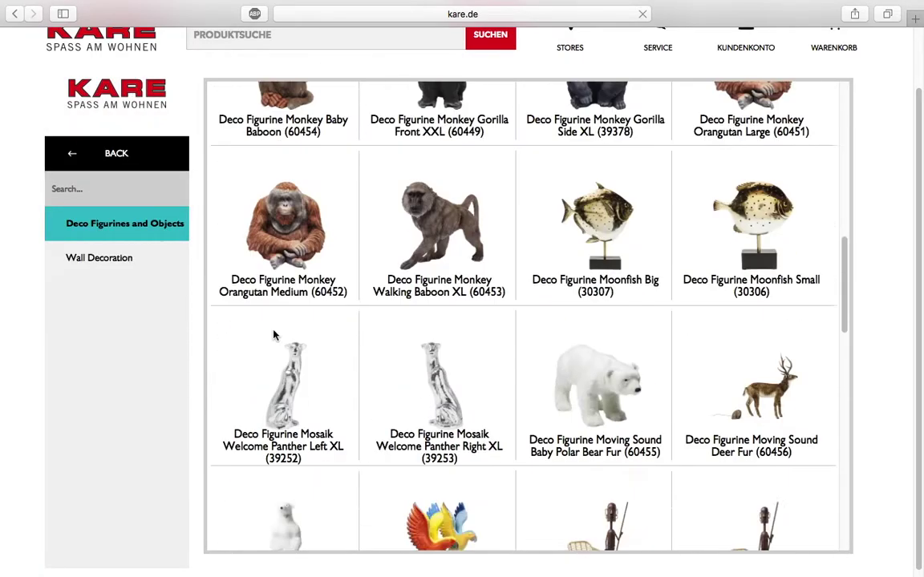
{"action": "left_click", "coordinate": [345, 387]}
{"action": "left_click_drag", "start_coordinate": [595, 327], "coordinate": [601, 329]}
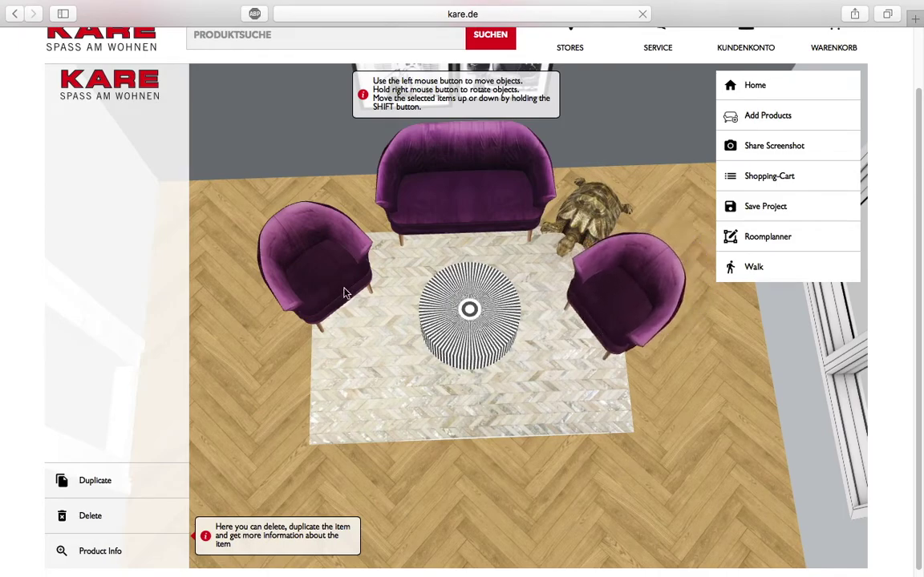
Step: Move the armchairs closer to the coffee table and place the floor lamp behind the left armchair
{"action": "left_click_drag", "start_coordinate": [344, 292], "coordinate": [362, 314]}
{"action": "left_click_drag", "start_coordinate": [305, 272], "coordinate": [353, 172]}
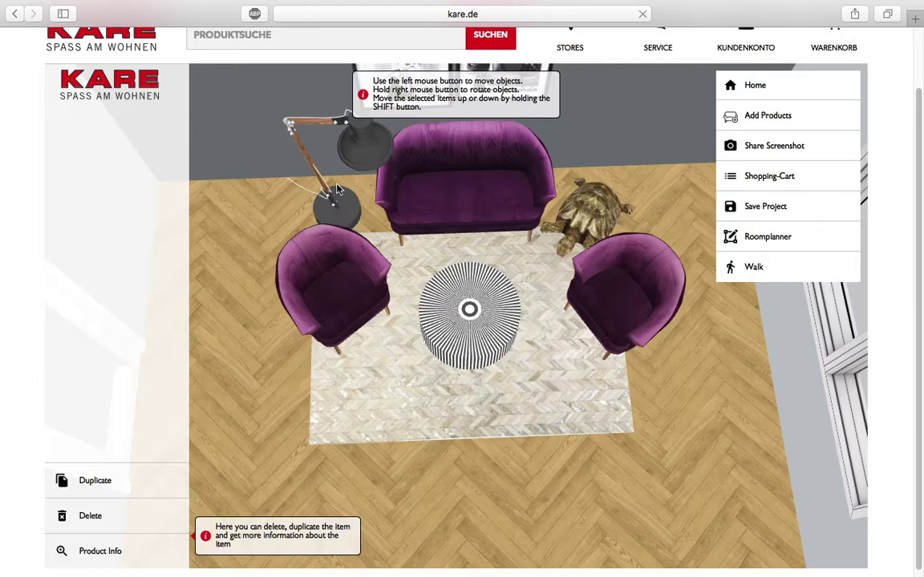
{"action": "left_click", "coordinate": [251, 417]}
{"action": "scroll", "coordinate": [240, 377], "scroll_direction": "up", "scroll_amount": 5}
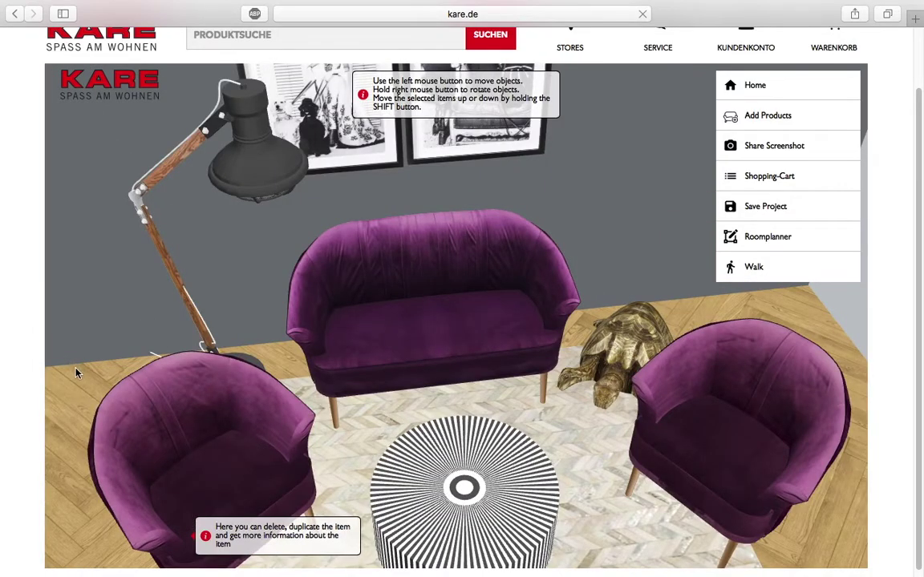
{"action": "scroll", "coordinate": [73, 361], "scroll_direction": "up", "scroll_amount": 3}
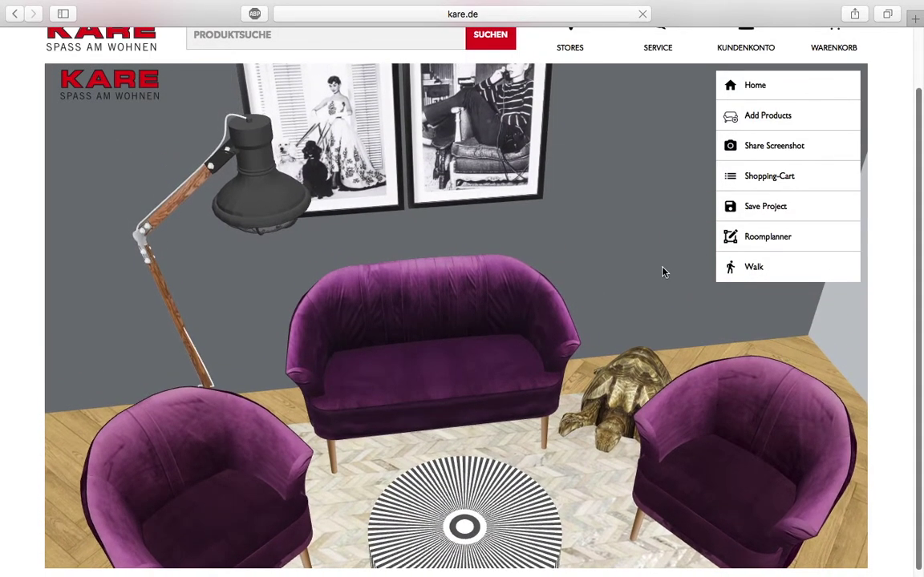
{"action": "scroll", "coordinate": [666, 241], "scroll_direction": "down", "scroll_amount": 10}
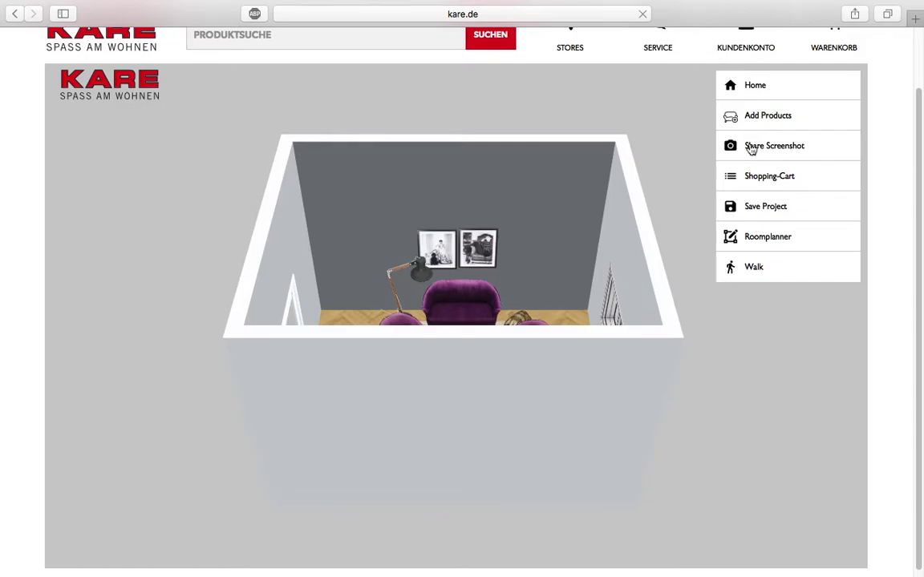
Step: Share a room screenshot, then view the cart listing two Arm Chair Purple Rain at 878.00 €
{"action": "left_click", "coordinate": [751, 147]}
{"action": "left_click", "coordinate": [752, 147]}
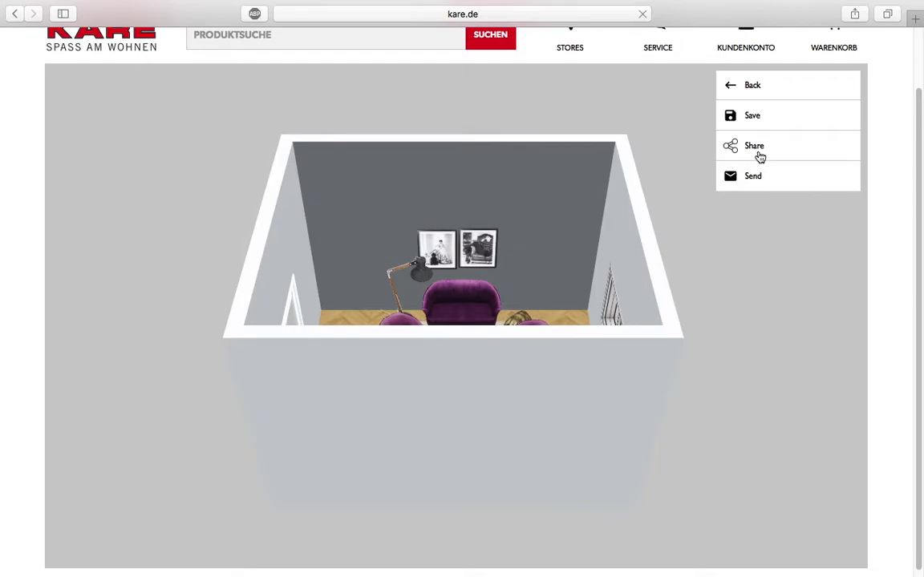
{"action": "left_click", "coordinate": [759, 151]}
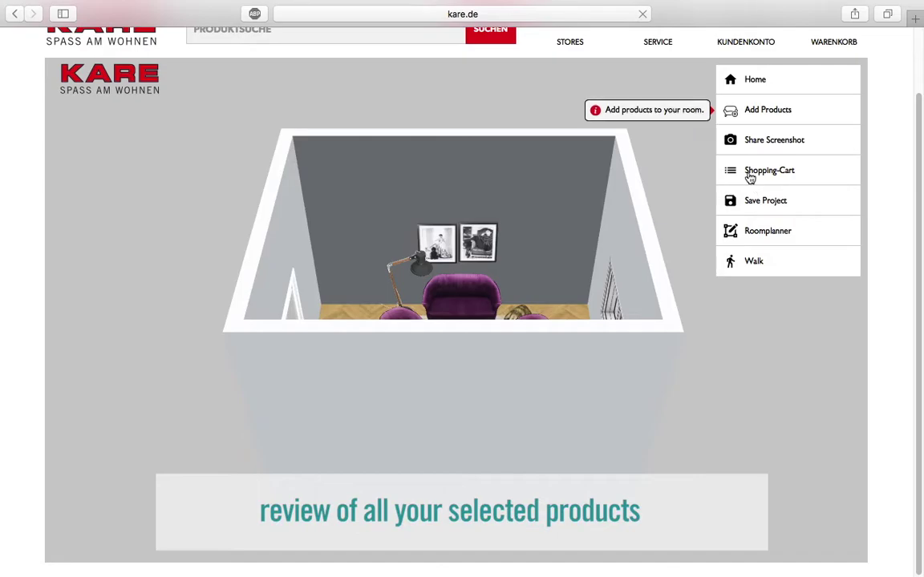
{"action": "left_click", "coordinate": [751, 177]}
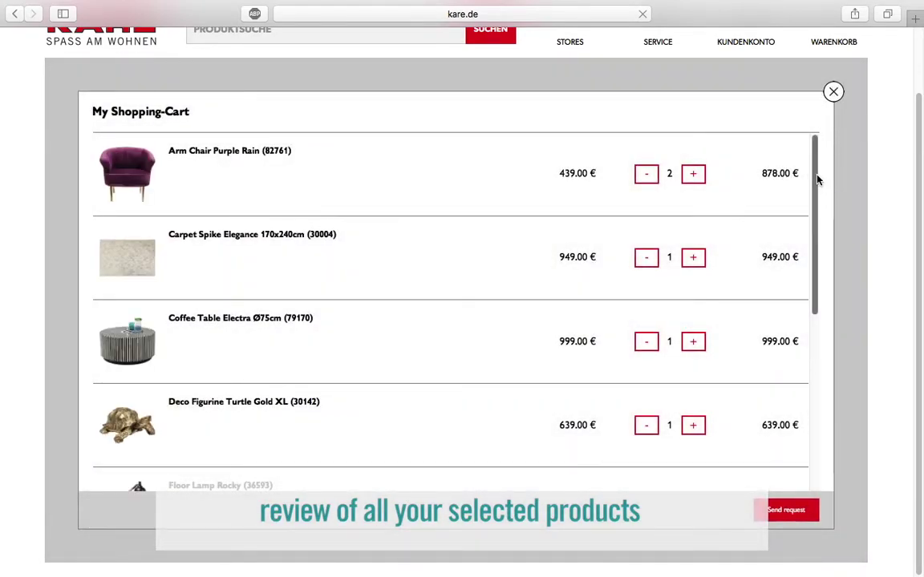
Step: Review the cart, send a request and choose the KARE Cityhaus store on the map
{"action": "scroll", "coordinate": [816, 190], "scroll_direction": "down", "scroll_amount": 4}
{"action": "left_click_drag", "start_coordinate": [820, 259], "coordinate": [812, 348]}
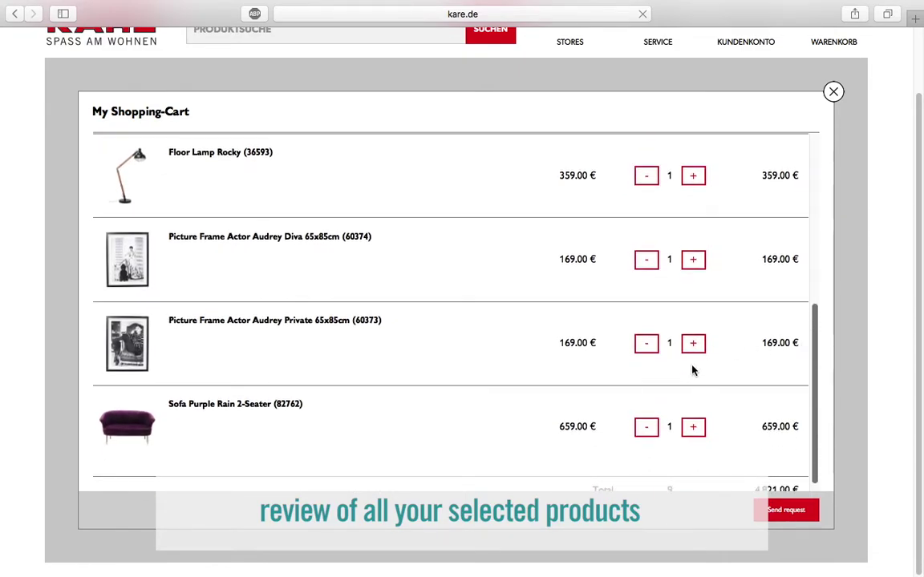
{"action": "left_click", "coordinate": [786, 510]}
{"action": "left_click", "coordinate": [616, 433]}
{"action": "left_click", "coordinate": [600, 450]}
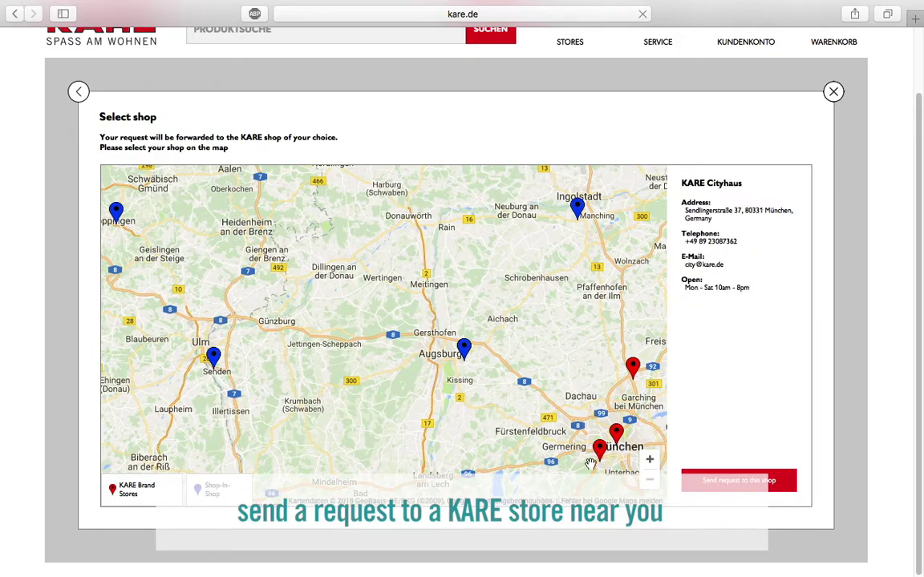
Step: Enter contact details and a thank-you comment, send the request to KARE Cityhaus, and close the overlay
{"action": "left_click", "coordinate": [736, 481]}
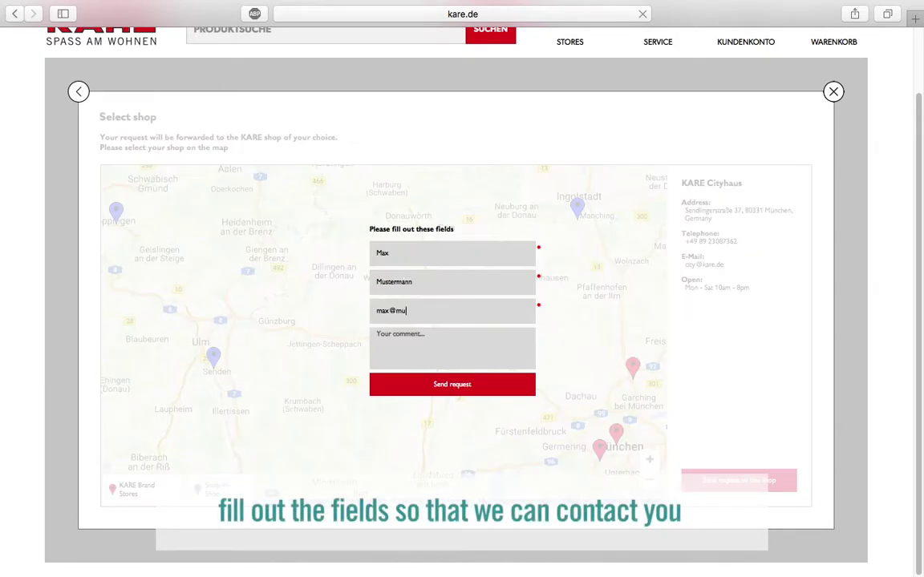
{"action": "type", "text": "ermann.d"}
{"action": "key", "text": "Tab"}
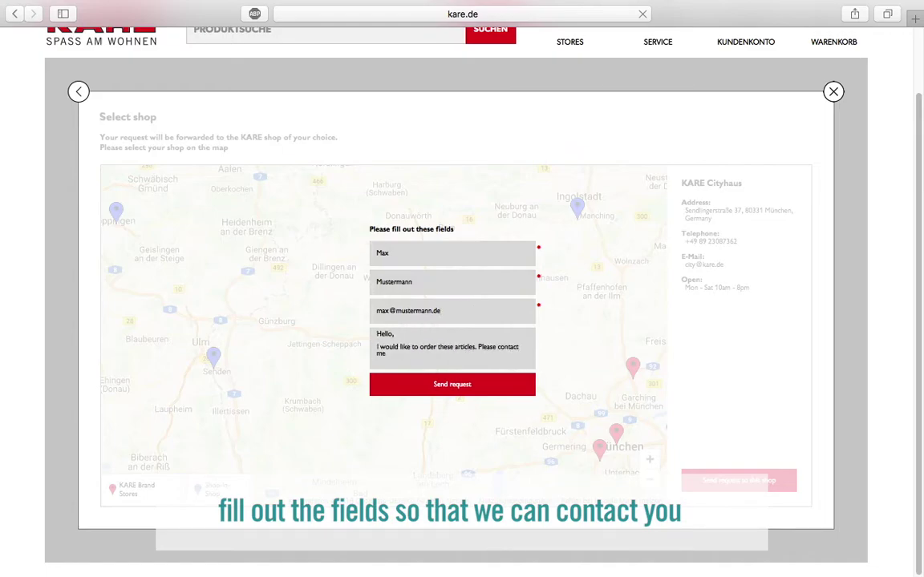
{"action": "type", "text": "."}
{"action": "key", "text": "Return"}
{"action": "key", "text": "Return"}
{"action": "type", "text": "Thank you,"}
{"action": "key", "text": "Return"}
{"action": "key", "text": "Return"}
{"action": "type", "text": "Max Mustermann"}
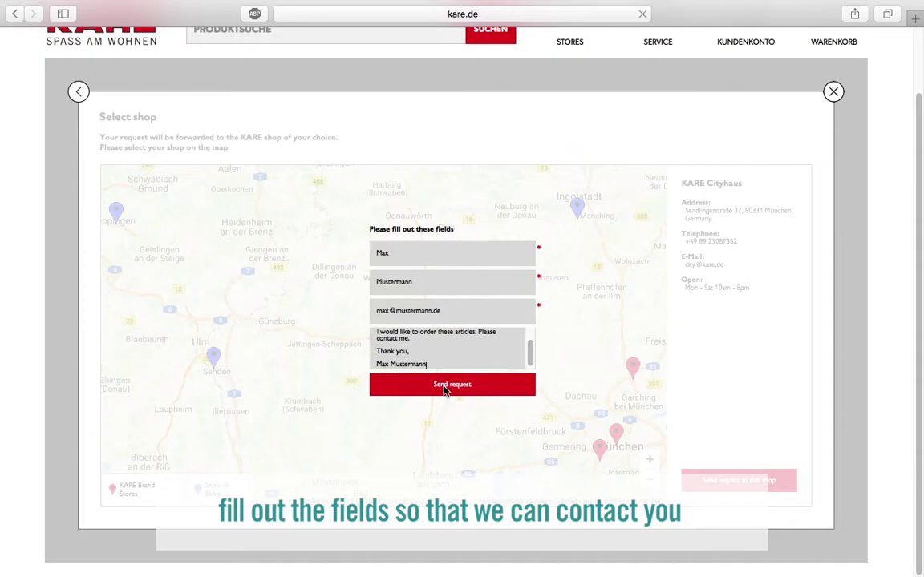
{"action": "left_click", "coordinate": [446, 386]}
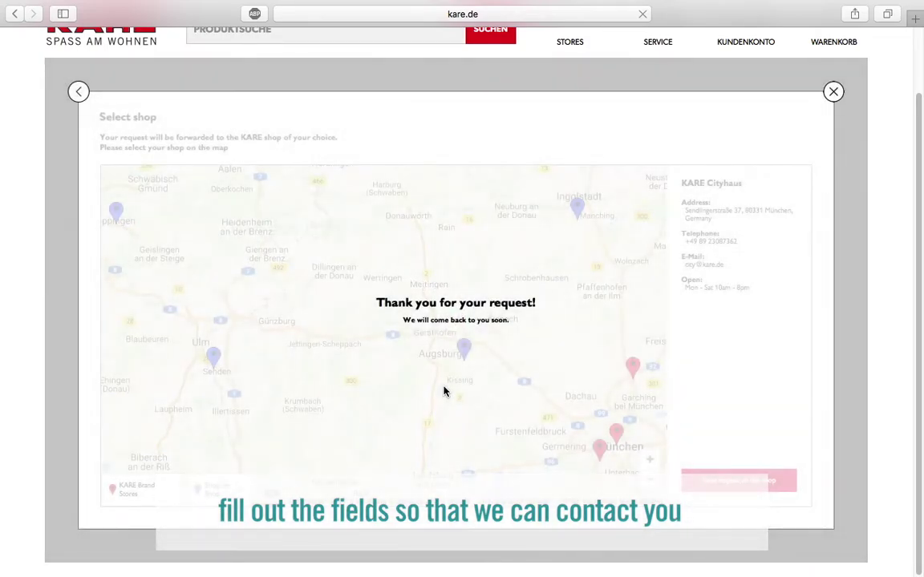
{"action": "left_click", "coordinate": [833, 92]}
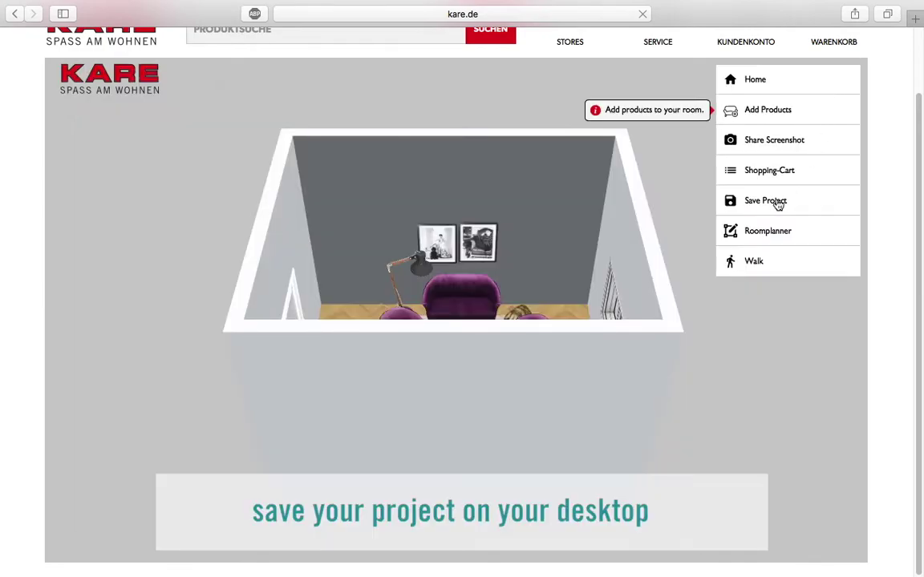
Step: Save the project locally under the name 'Livingroom'
{"action": "left_click", "coordinate": [775, 202]}
{"action": "left_click_drag", "start_coordinate": [576, 280], "coordinate": [426, 285]}
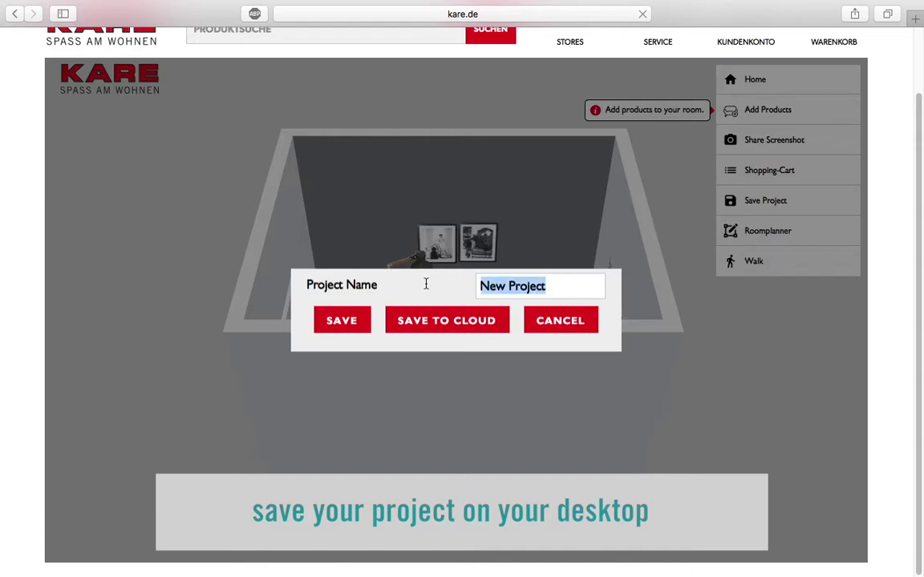
{"action": "key", "text": "BackSpace"}
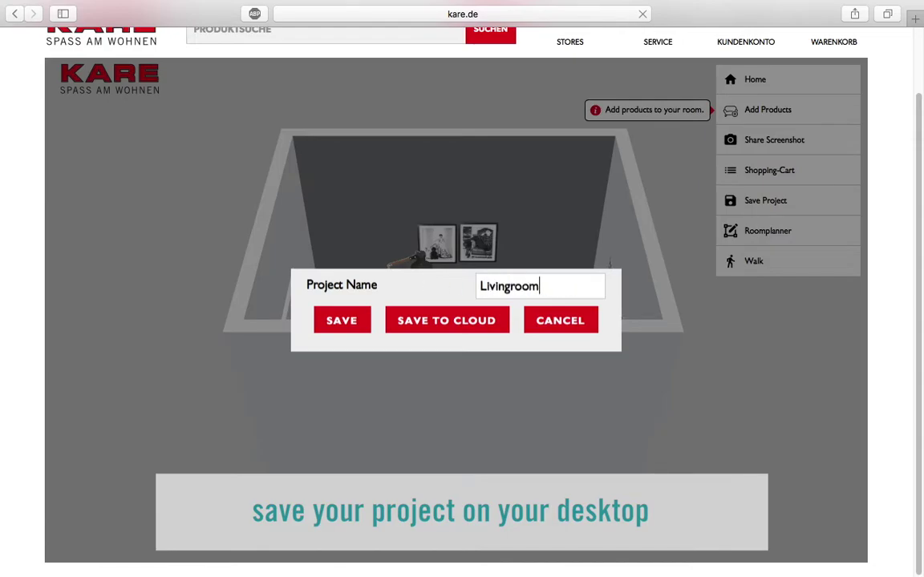
{"action": "left_click", "coordinate": [341, 320]}
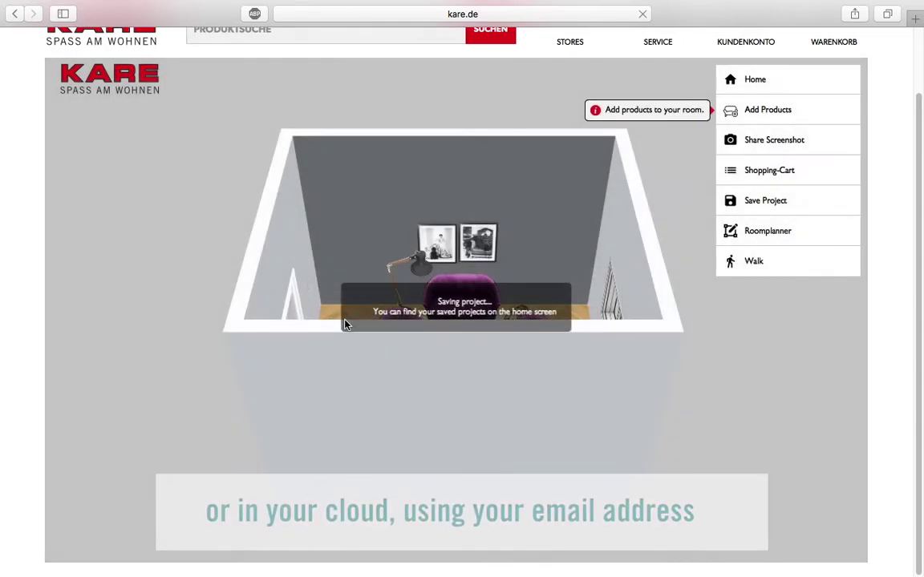
Step: Upload the project to the cloud under the user's e-mail address
{"action": "left_click", "coordinate": [764, 204]}
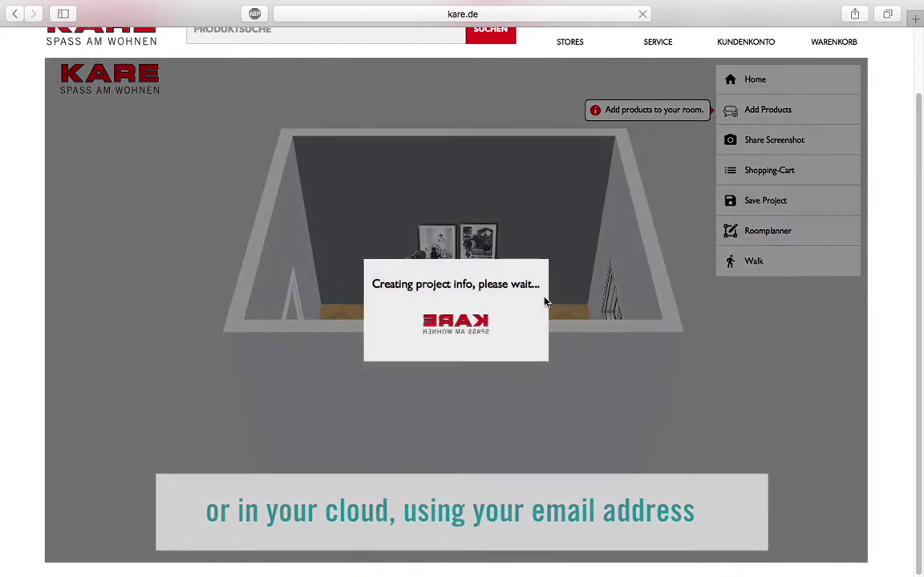
{"action": "left_click", "coordinate": [487, 323]}
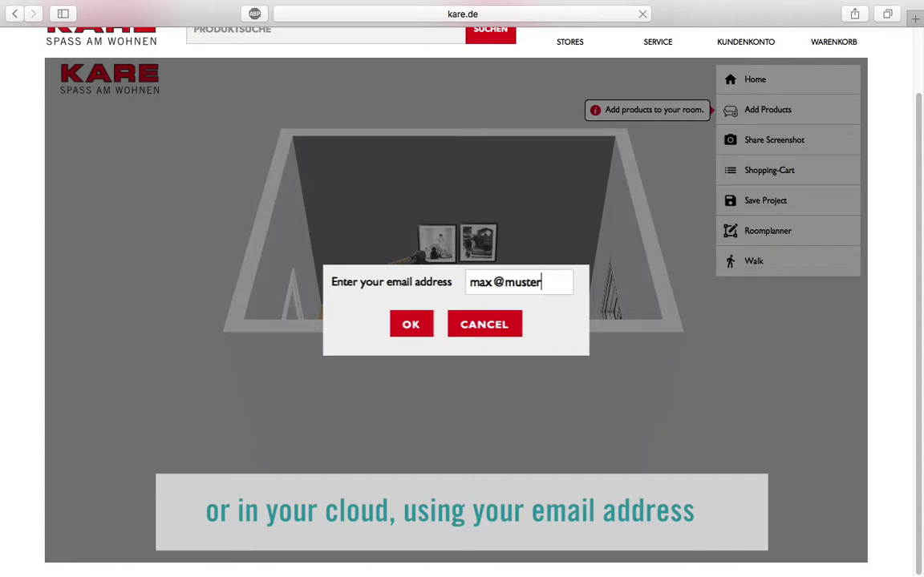
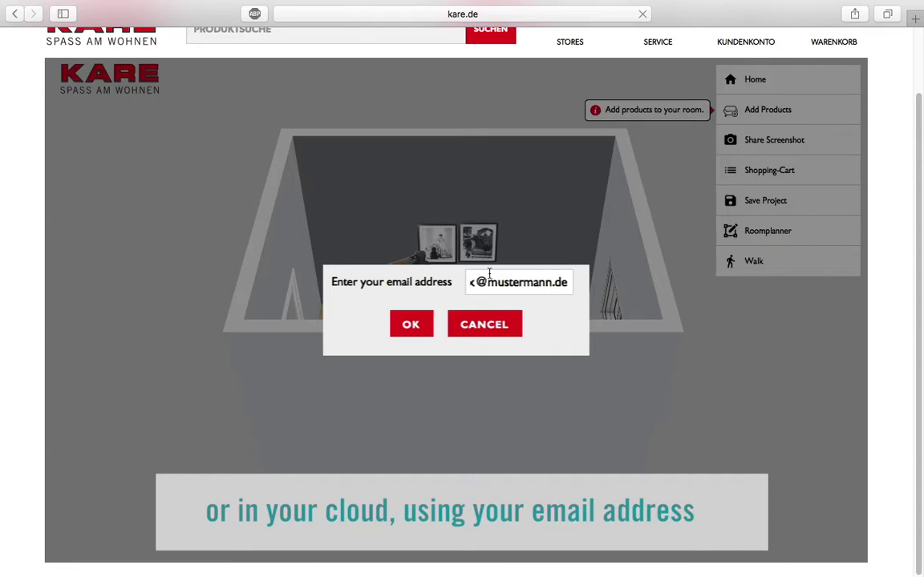
{"action": "left_click", "coordinate": [410, 325]}
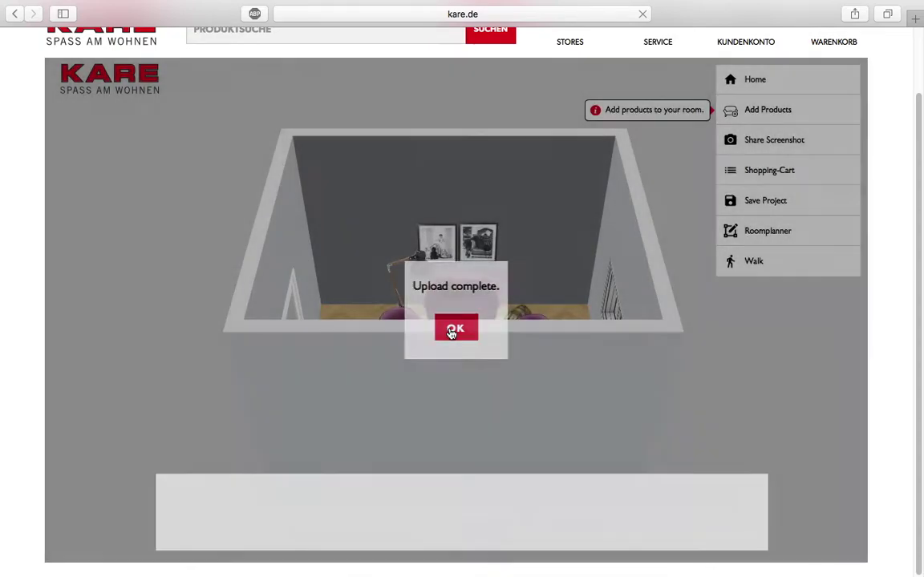
{"action": "left_click", "coordinate": [453, 329]}
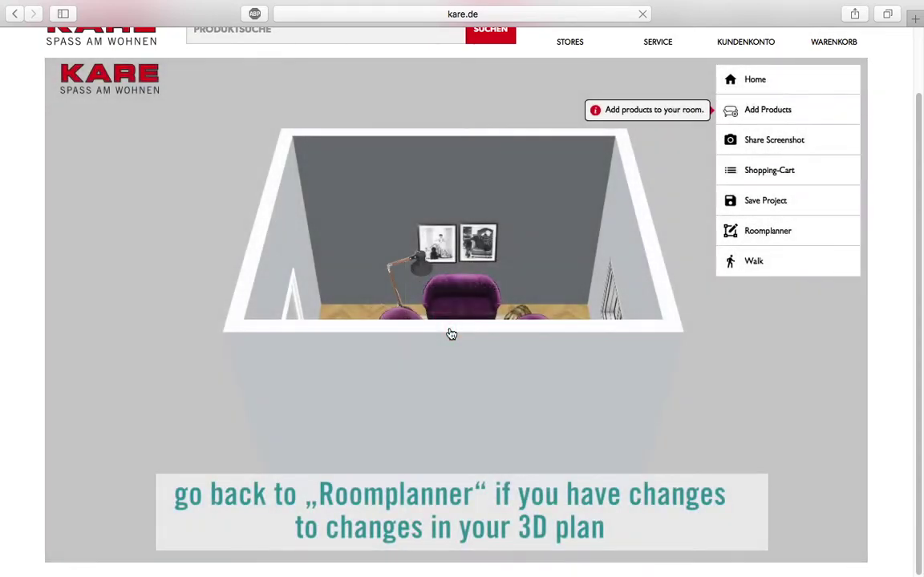
Step: Move the right-wall window up to 95 cm from the top corner and regenerate the 3-D room
{"action": "left_click", "coordinate": [762, 231]}
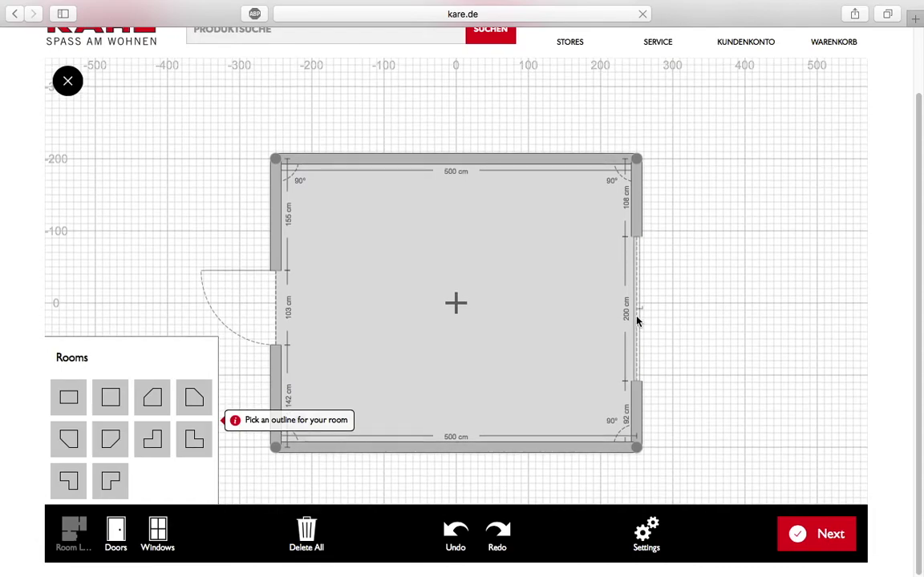
{"action": "left_click", "coordinate": [639, 325]}
{"action": "left_click_drag", "start_coordinate": [638, 325], "coordinate": [638, 318]}
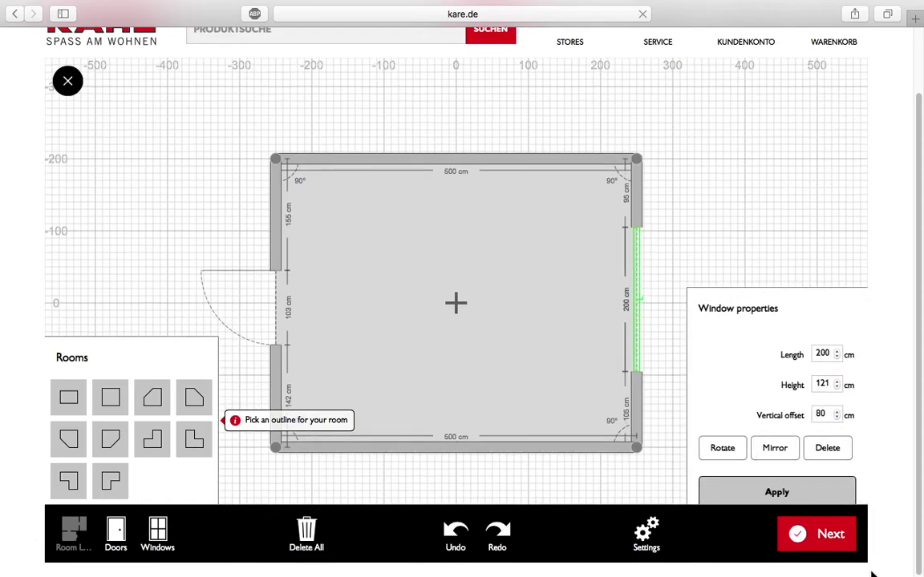
{"action": "left_click", "coordinate": [823, 525]}
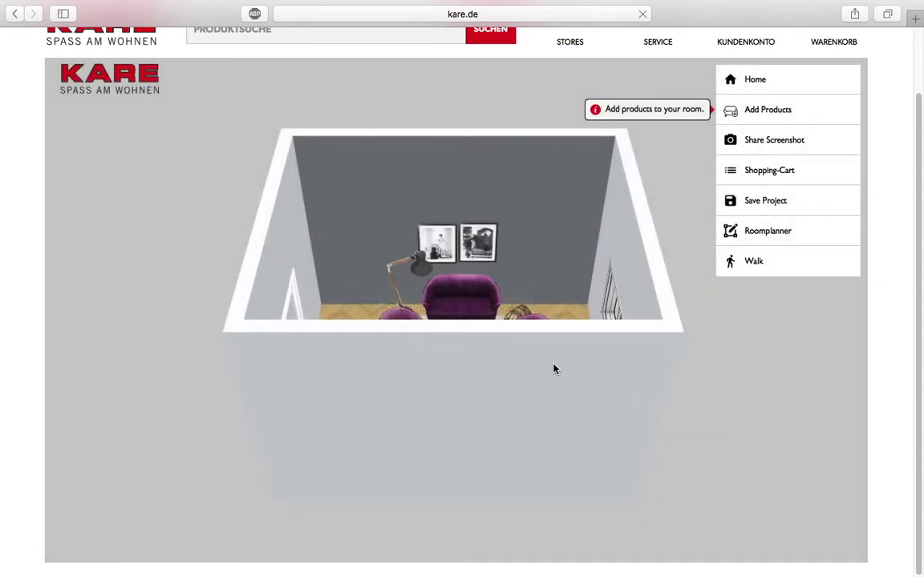
{"action": "left_click_drag", "start_coordinate": [552, 370], "coordinate": [550, 374]}
Step: Walk back through the room in first-person mode to face the framed pictures above the purple sofa
{"action": "left_click", "coordinate": [754, 262]}
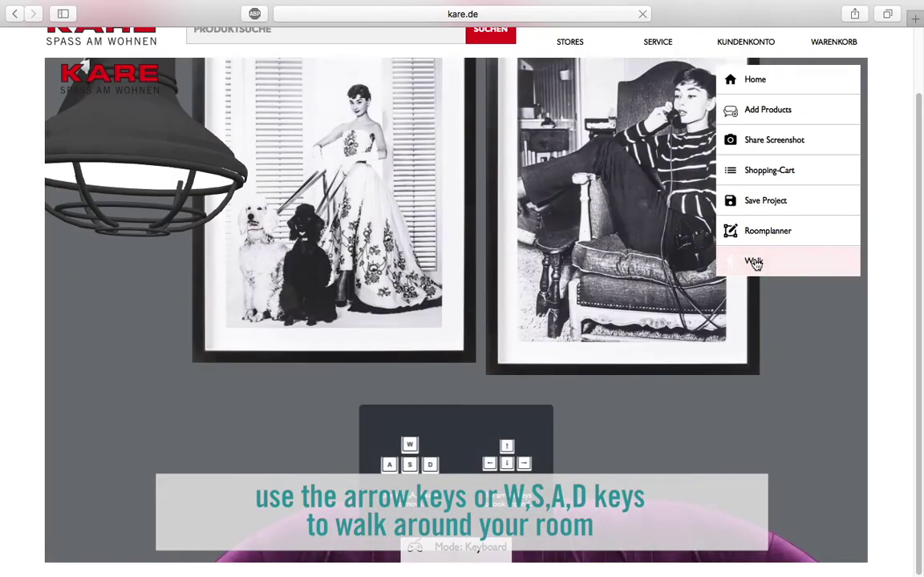
{"action": "key", "text": "Down"}
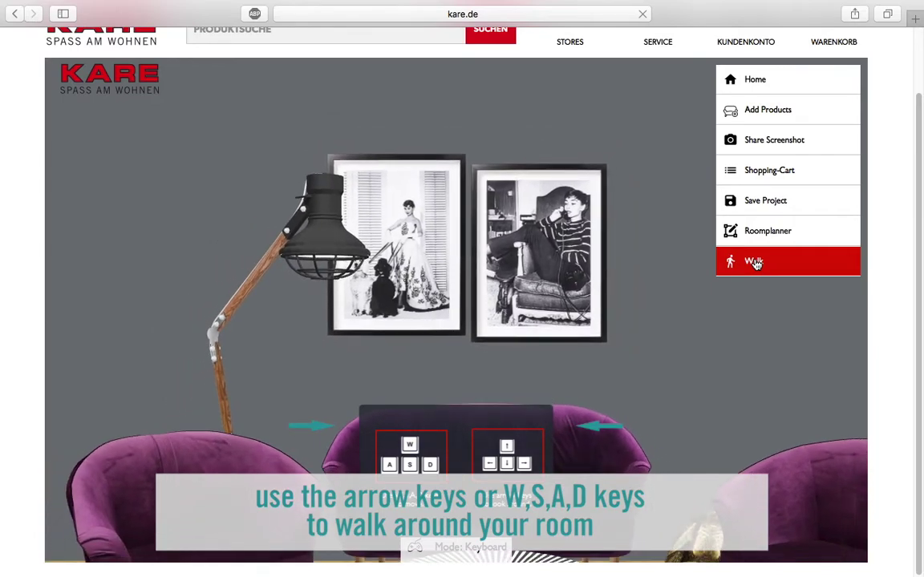
{"action": "scroll", "coordinate": [754, 262], "scroll_direction": "up", "scroll_amount": 1}
{"action": "key", "text": "Right"}
{"action": "scroll", "coordinate": [919, 271], "scroll_direction": "up", "scroll_amount": 2}
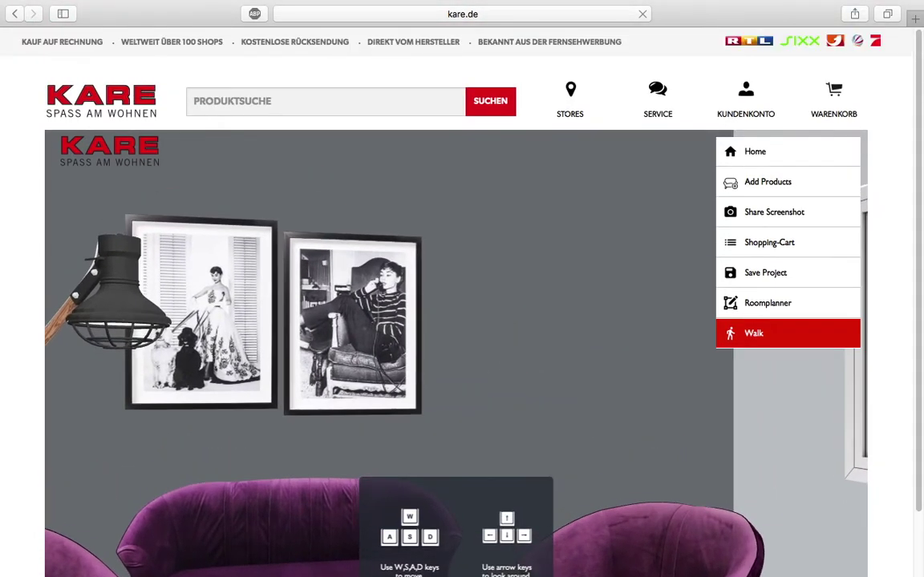
{"action": "scroll", "coordinate": [918, 270], "scroll_direction": "down", "scroll_amount": 3}
{"action": "scroll", "coordinate": [918, 271], "scroll_direction": "up", "scroll_amount": 2}
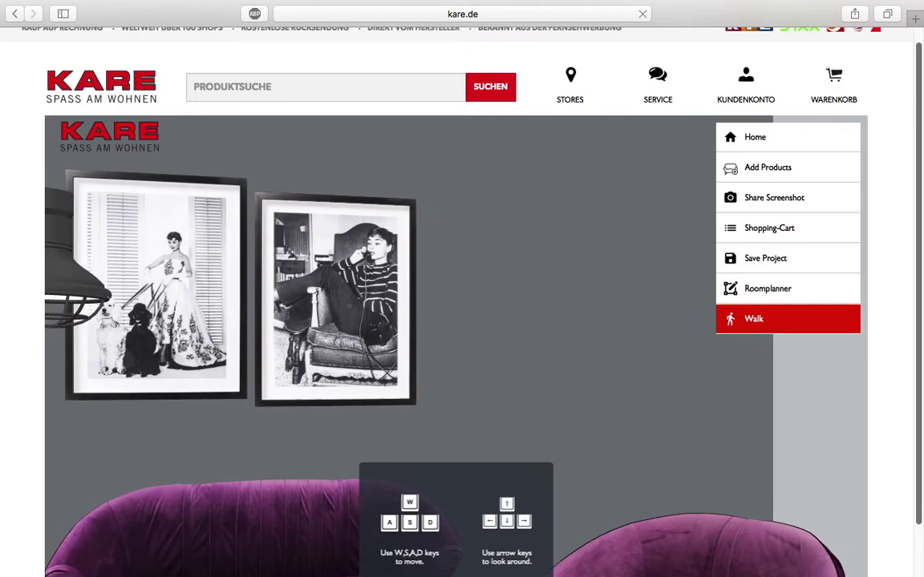